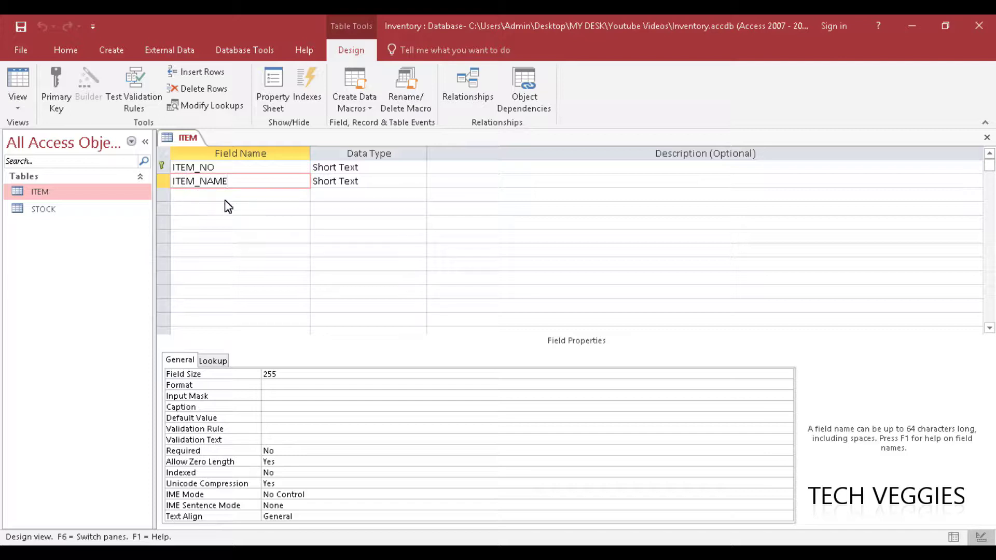
- Change ITEM_NAME's data type to Lookup Wizard in the ITEM table's Design view
{"action": "left_click", "coordinate": [348, 187]}
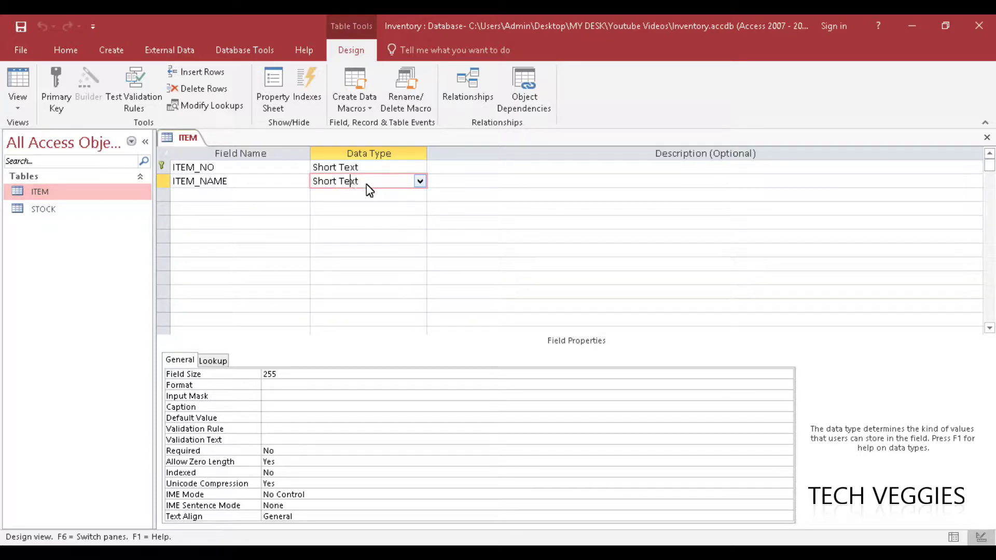
{"action": "left_click", "coordinate": [420, 182]}
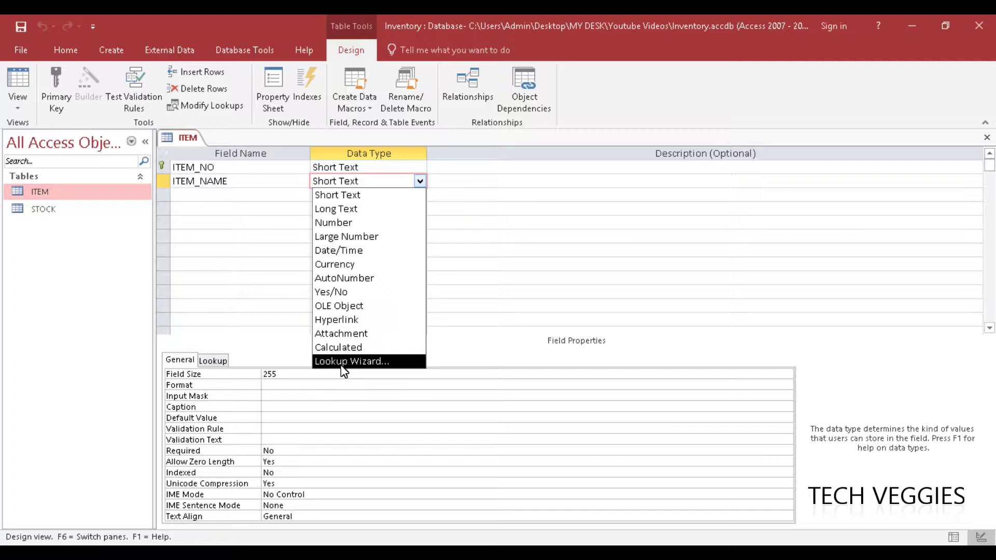
{"action": "left_click", "coordinate": [358, 363]}
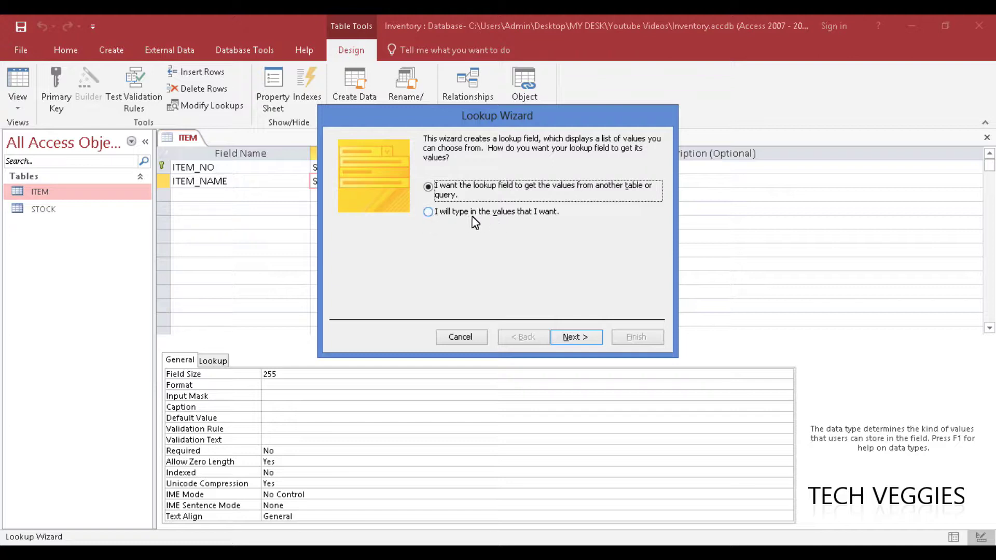
- Choose to type in the lookup values yourself and continue to the value entry page
{"action": "left_click", "coordinate": [430, 213]}
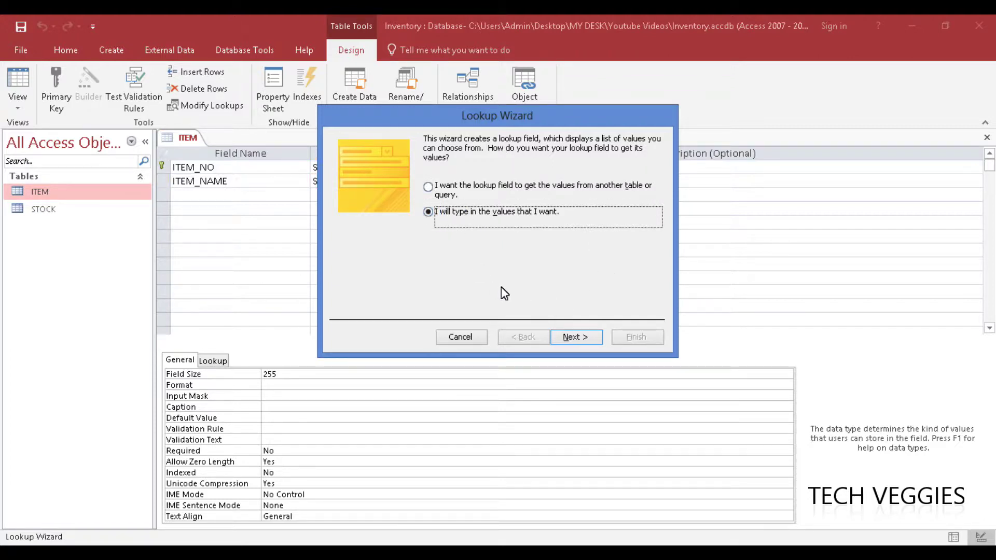
{"action": "left_click", "coordinate": [581, 337]}
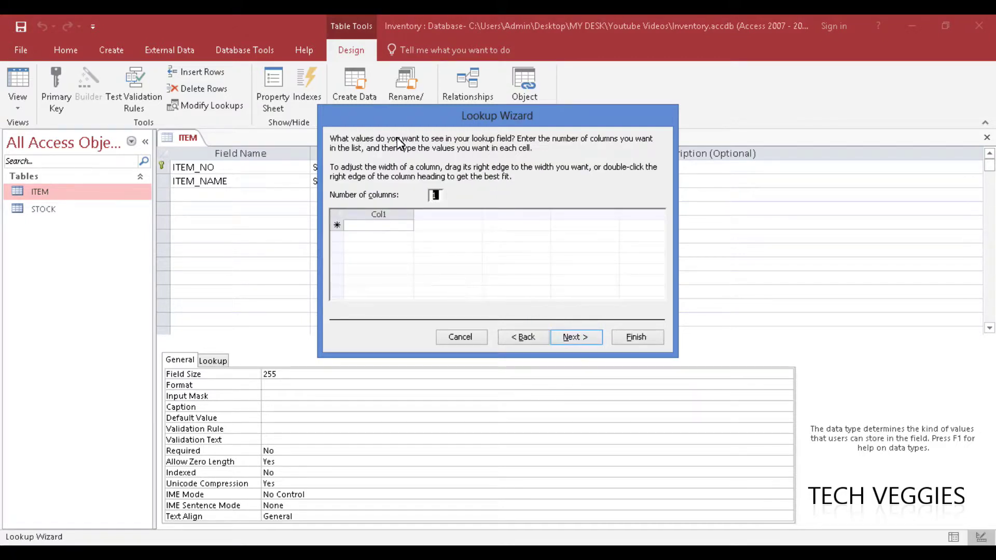
- Enter Flour, Sugar and Salt as the first three lookup values
{"action": "left_click_drag", "start_coordinate": [399, 120], "coordinate": [474, 159]}
{"action": "left_click", "coordinate": [478, 260]}
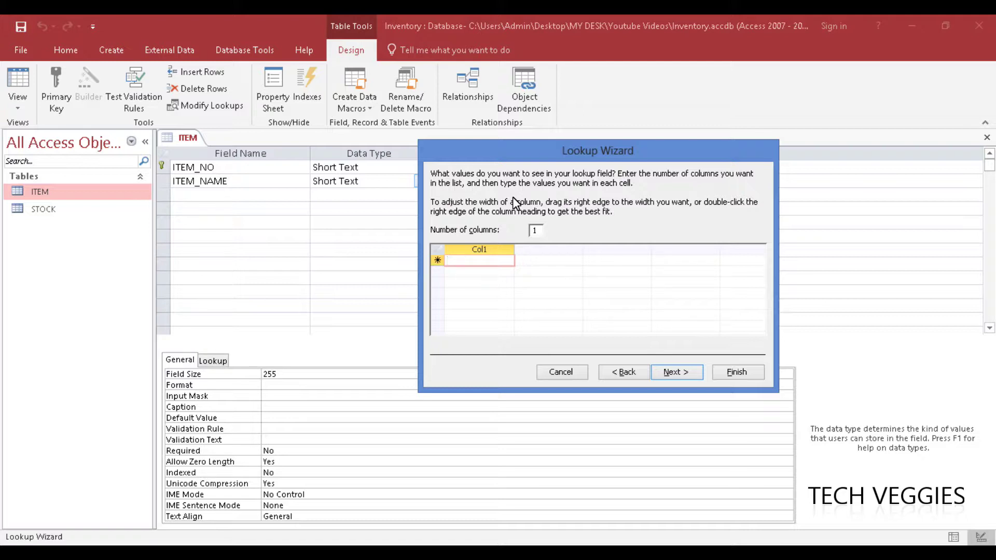
{"action": "type", "text": "Flour"}
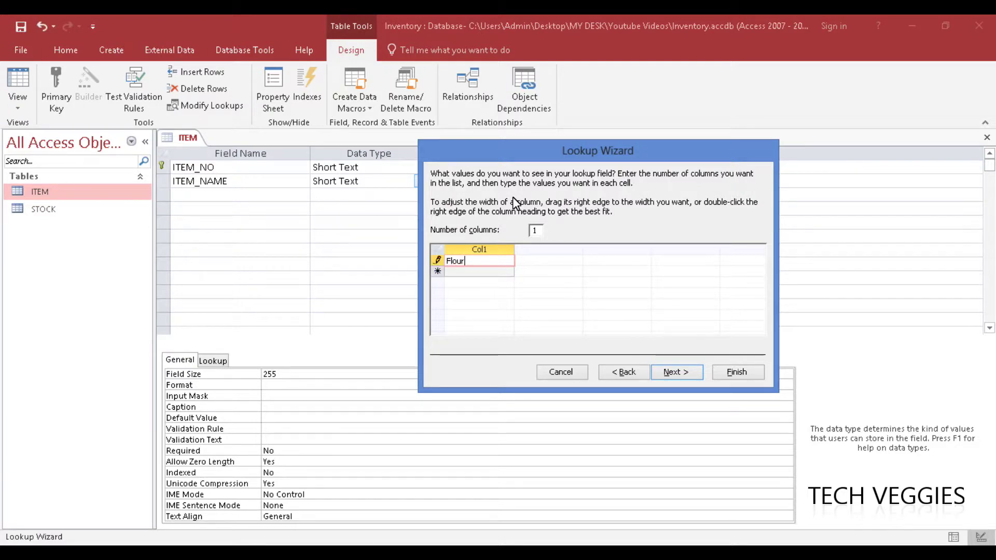
{"action": "left_click", "coordinate": [462, 272]}
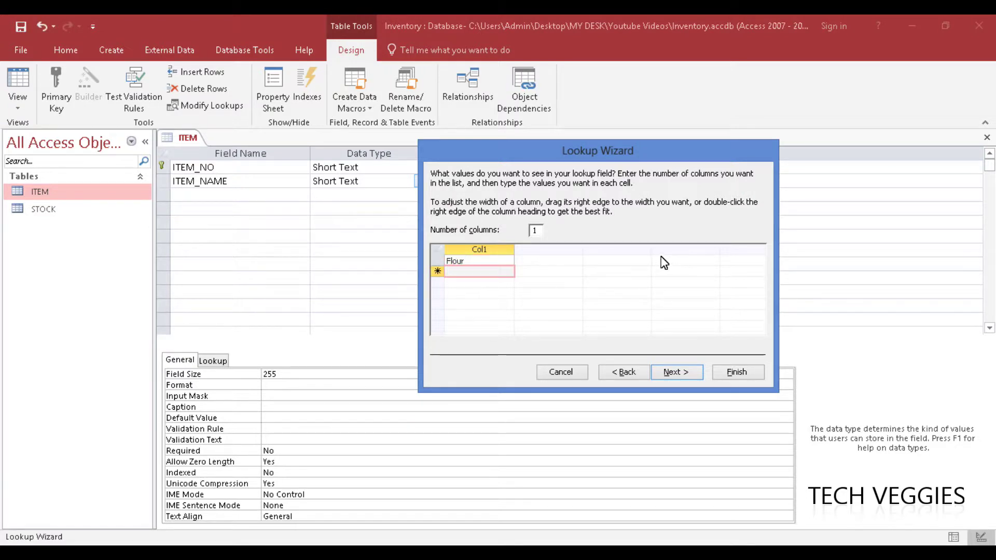
{"action": "type", "text": "Suga"}
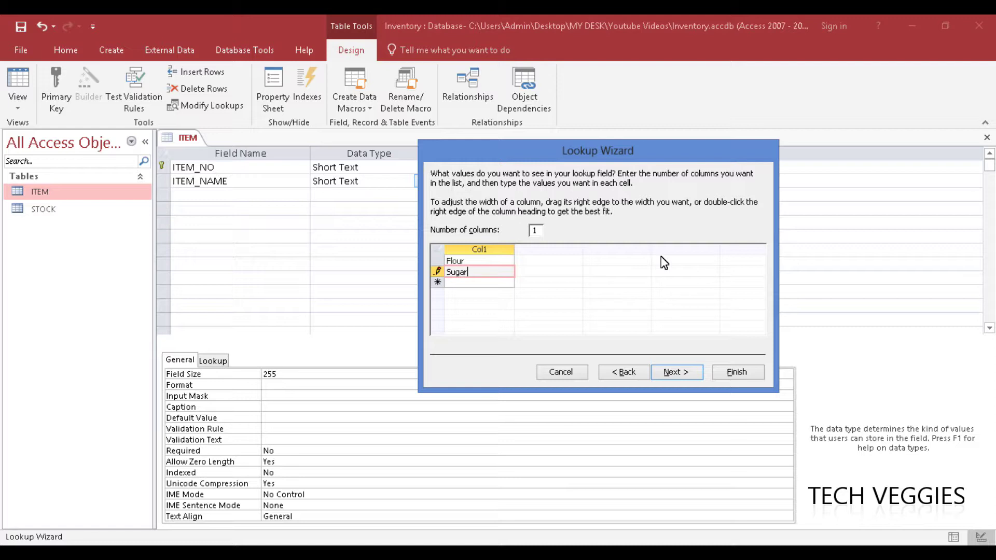
{"action": "type", "text": "r"}
{"action": "left_click", "coordinate": [461, 283]}
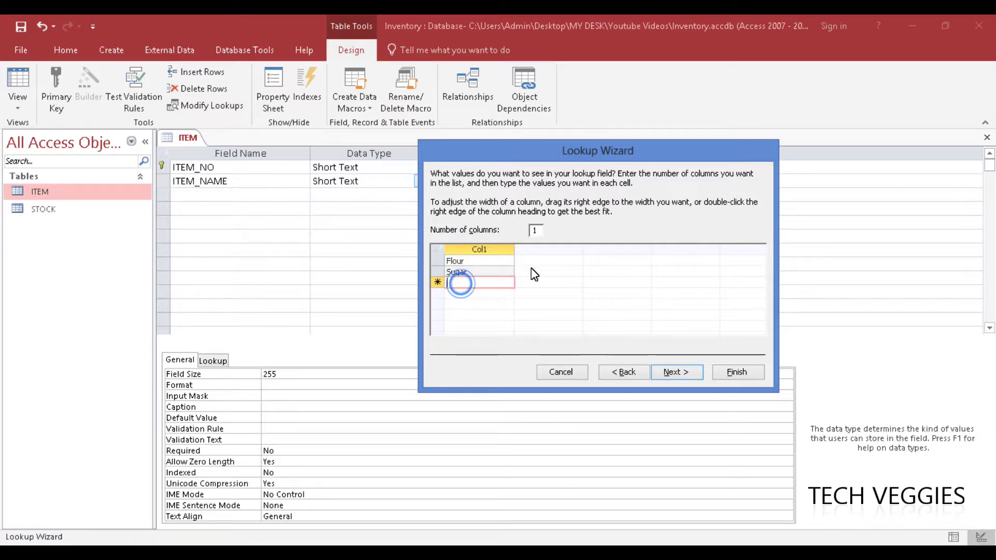
{"action": "type", "text": "Salt"}
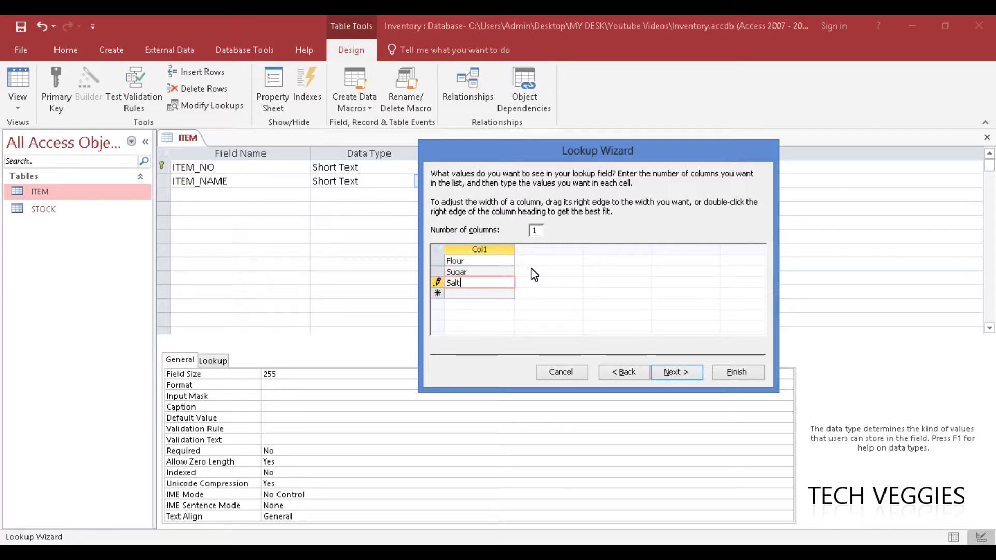
- Add Rice, Corn meal and Tofu as the remaining lookup values
{"action": "left_click", "coordinate": [474, 293]}
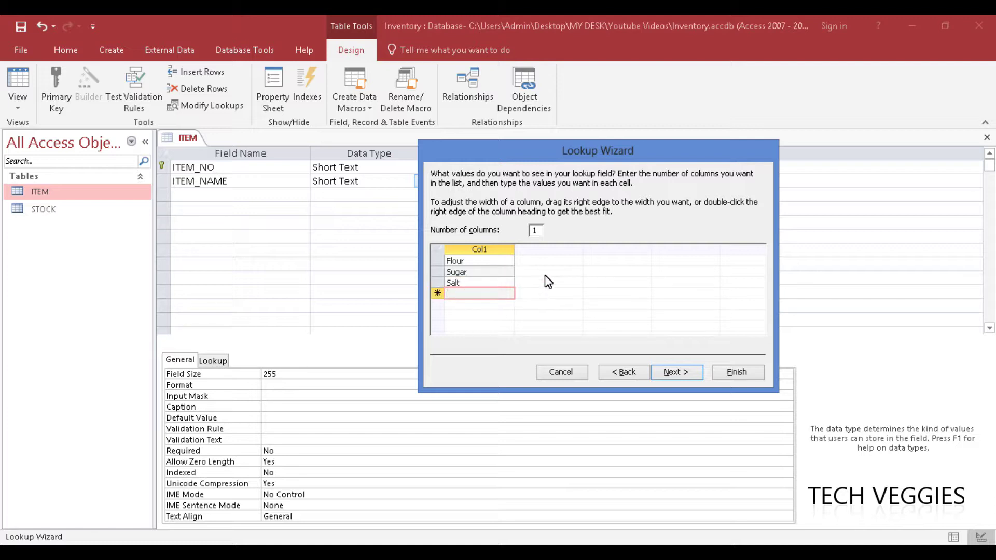
{"action": "type", "text": "Rice"}
{"action": "left_click", "coordinate": [499, 305]}
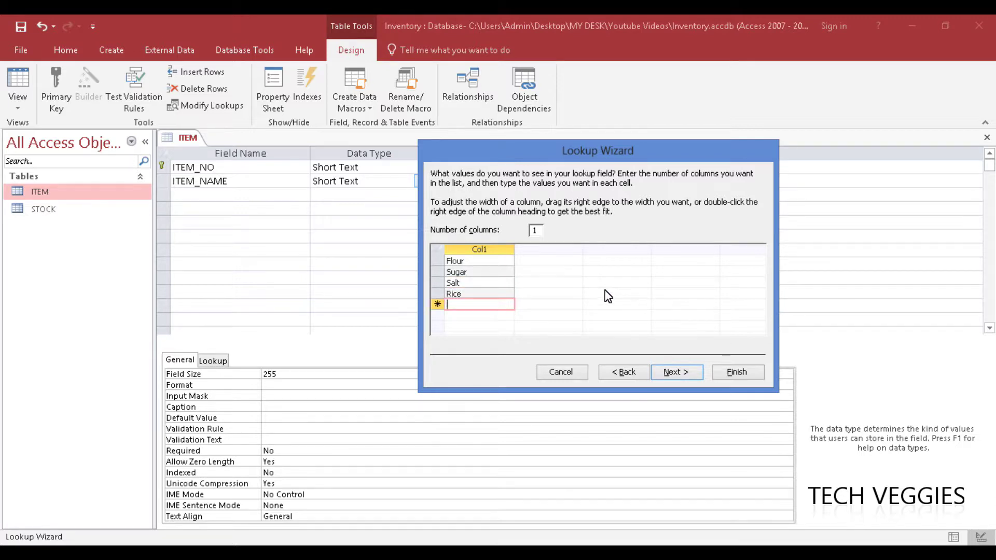
{"action": "type", "text": "Cornmea"}
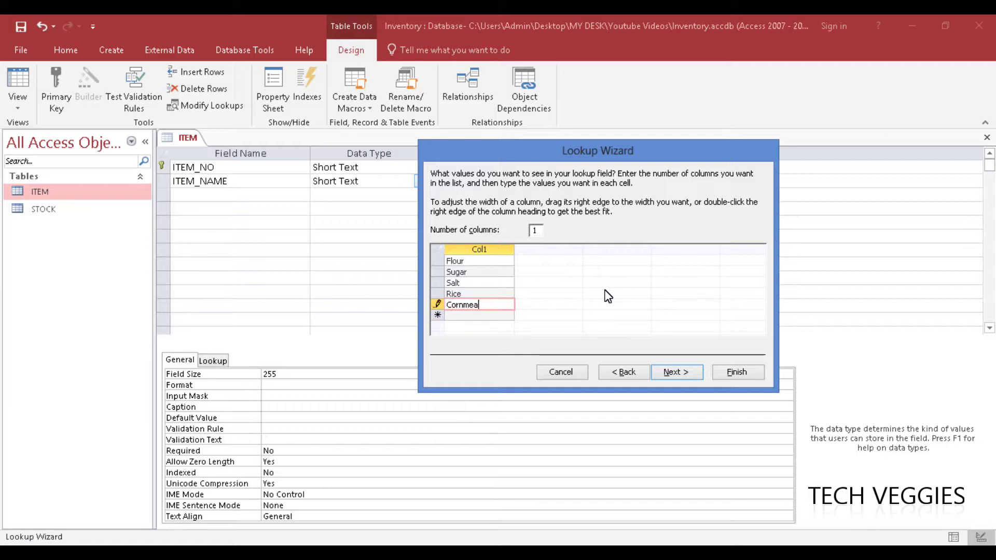
{"action": "key", "text": "BackSpace"}
{"action": "key", "text": "BackSpace"}
{"action": "key", "text": "BackSpace"}
{"action": "type", "text": "meal"}
{"action": "left_click", "coordinate": [494, 316]}
{"action": "type", "text": "T"}
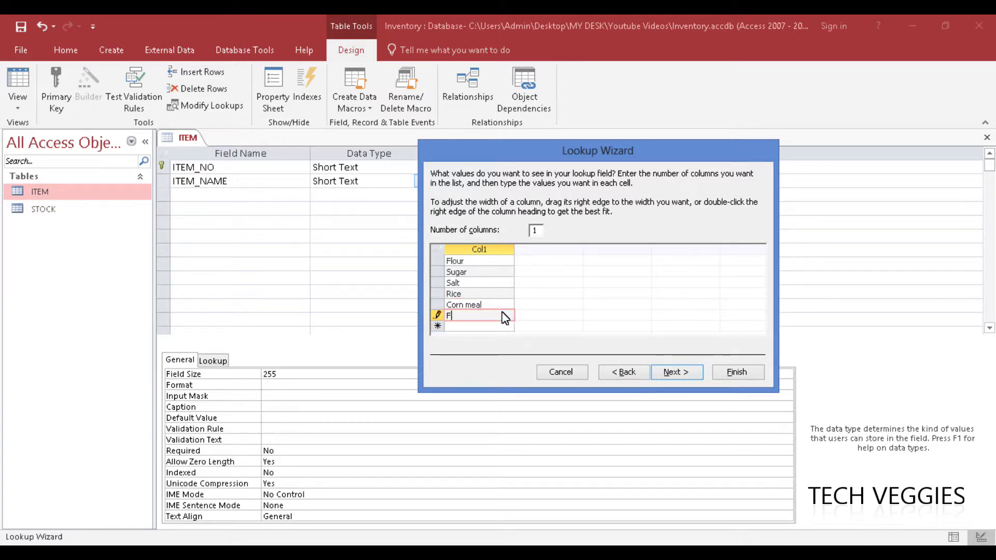
{"action": "type", "text": "ofu"}
- Keep ITEM_NAME as the lookup field's label and finish the wizard
{"action": "left_click", "coordinate": [688, 374]}
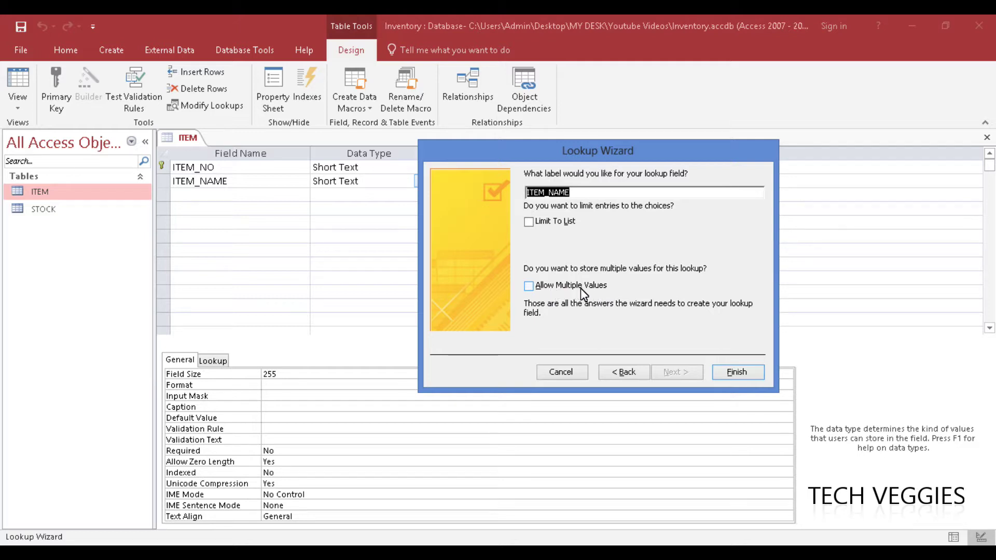
{"action": "left_click", "coordinate": [739, 375]}
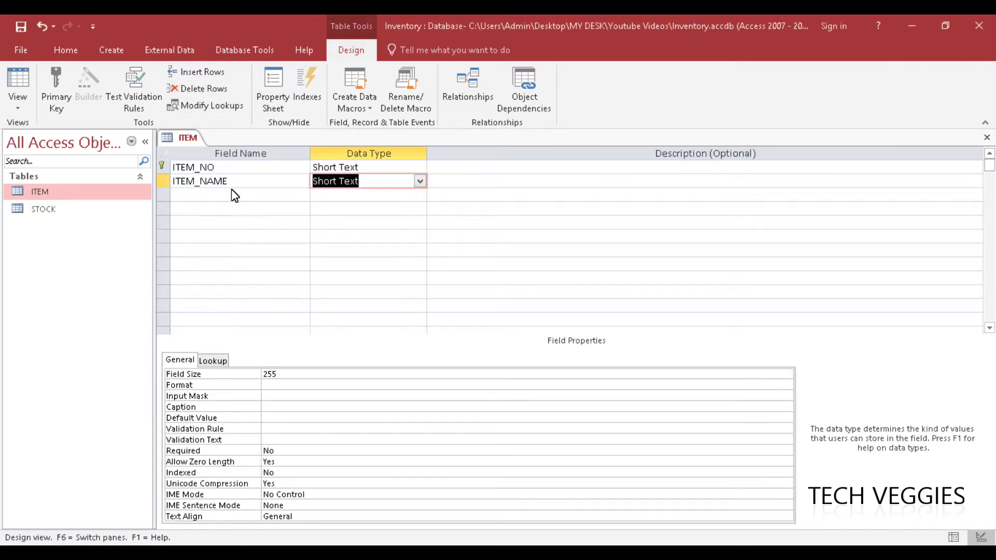
- Save the ITEM table design and switch it to Datasheet View
{"action": "left_click", "coordinate": [259, 195]}
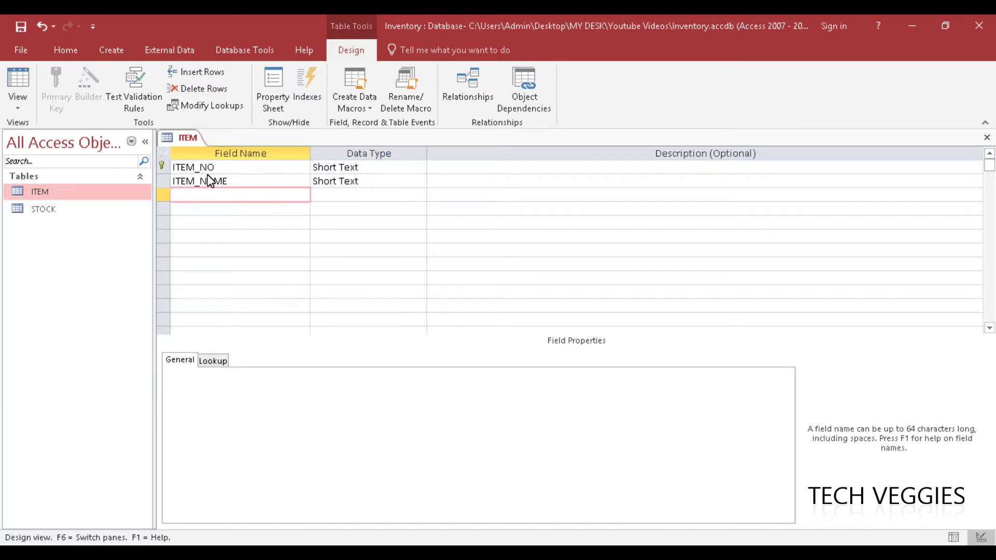
{"action": "left_click", "coordinate": [239, 182]}
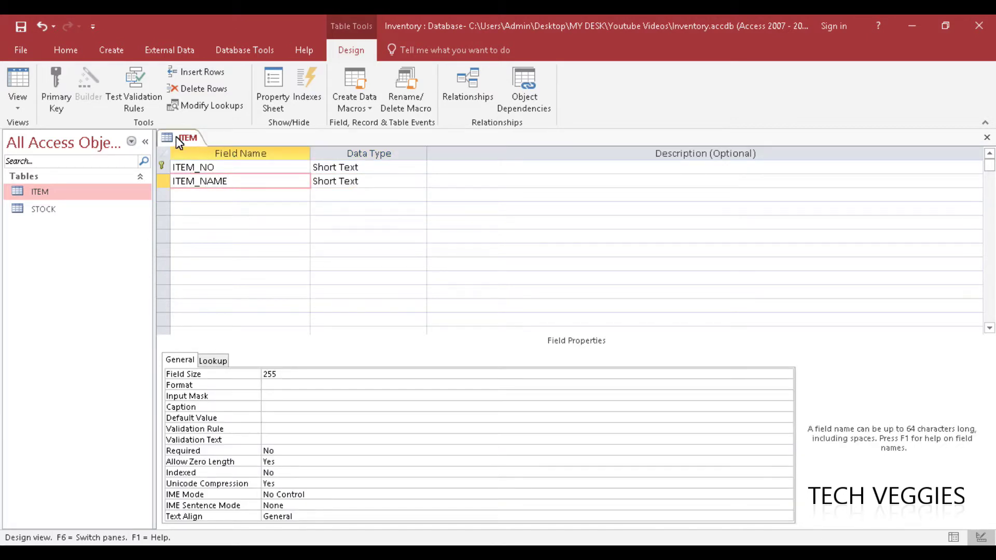
{"action": "right_click", "coordinate": [188, 142]}
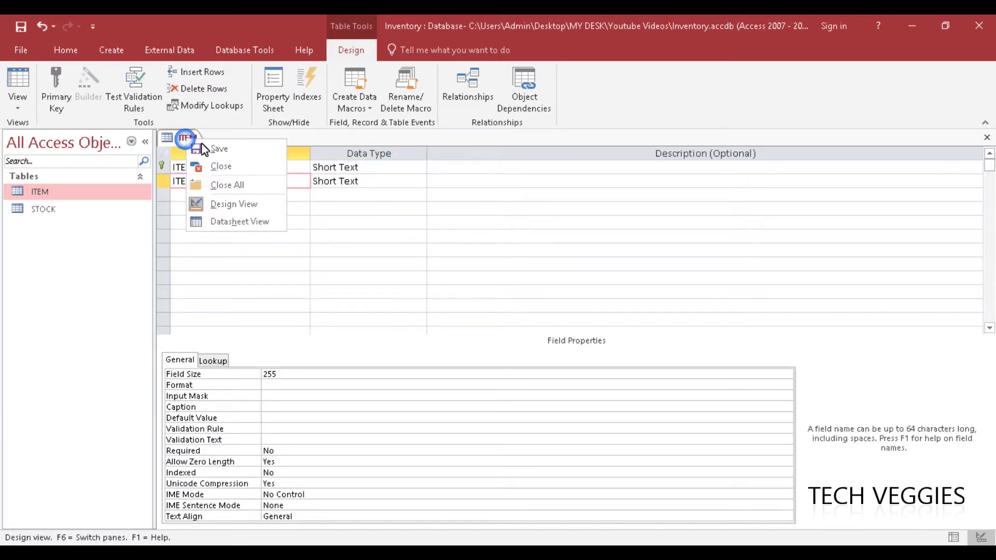
{"action": "left_click", "coordinate": [215, 149]}
{"action": "right_click", "coordinate": [188, 141]}
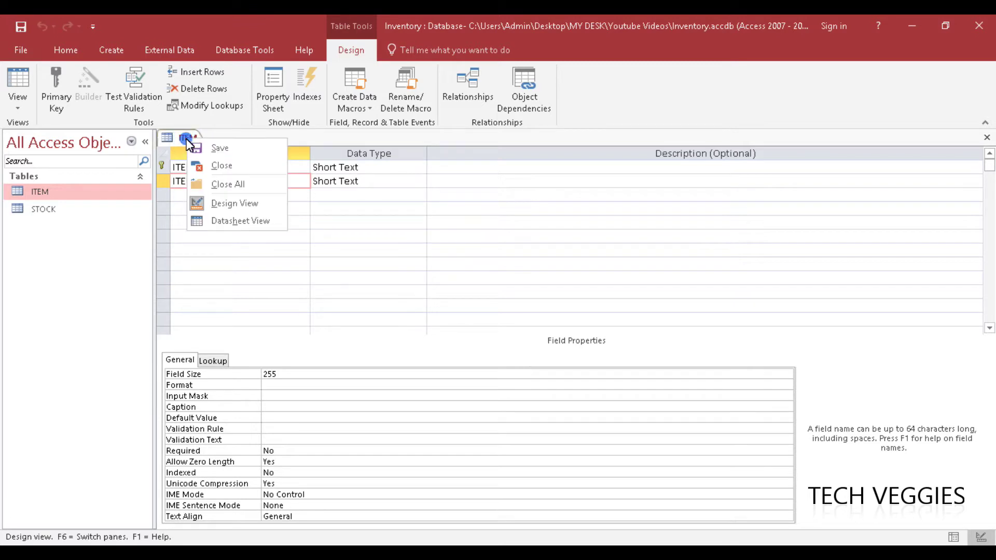
{"action": "left_click", "coordinate": [254, 225]}
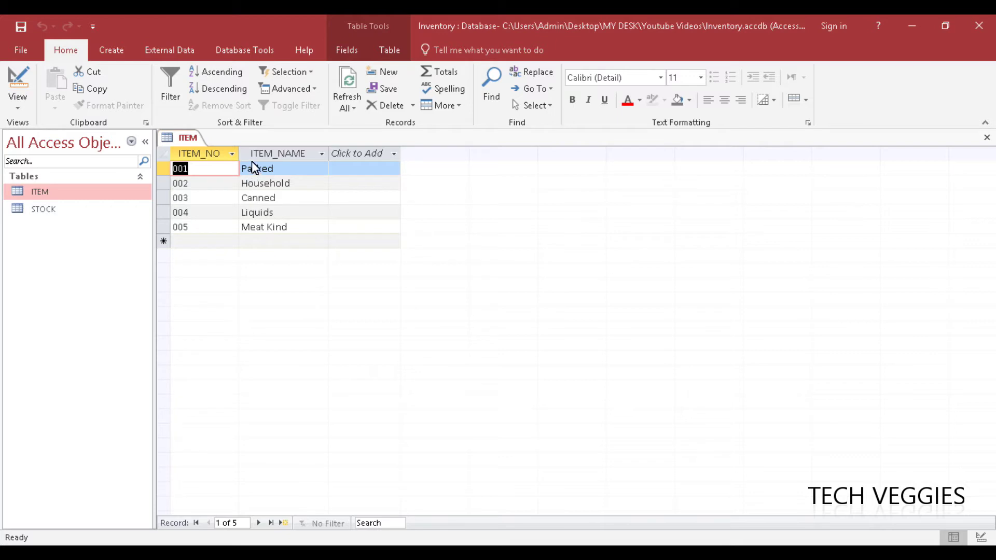
- Pick Flour, Salt and Rice from the ITEM_NAME dropdown for records 001, 002 and 003
{"action": "left_click", "coordinate": [313, 172]}
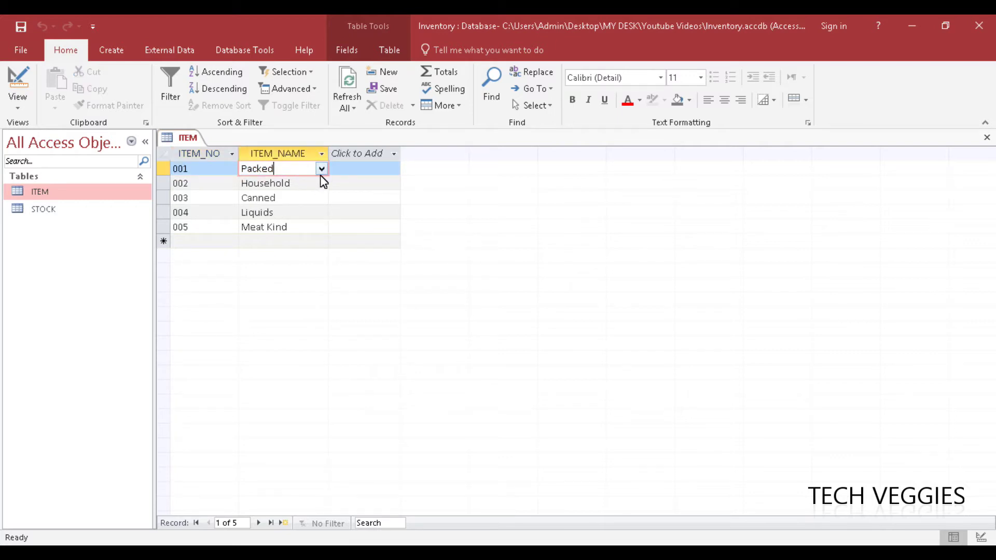
{"action": "left_click", "coordinate": [322, 170]}
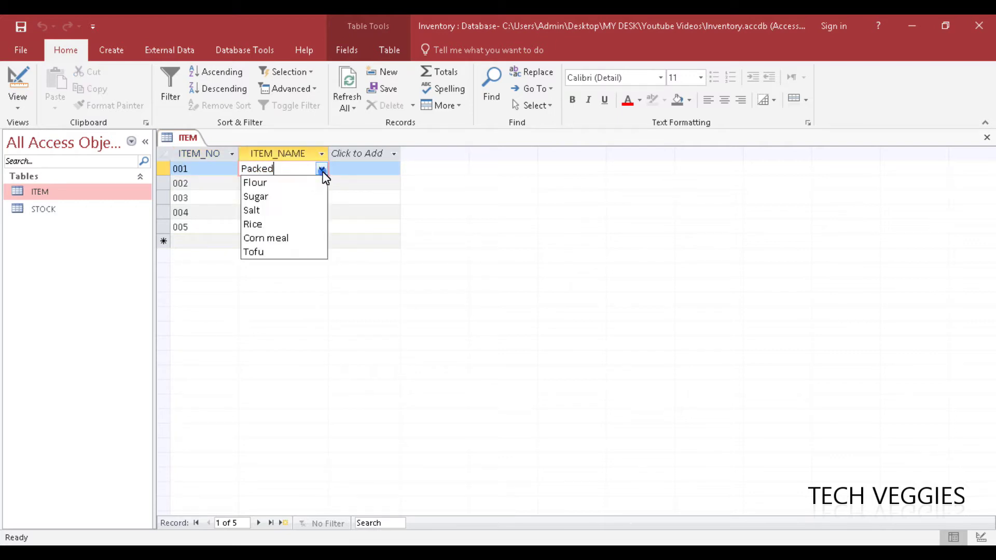
{"action": "left_click", "coordinate": [275, 185]}
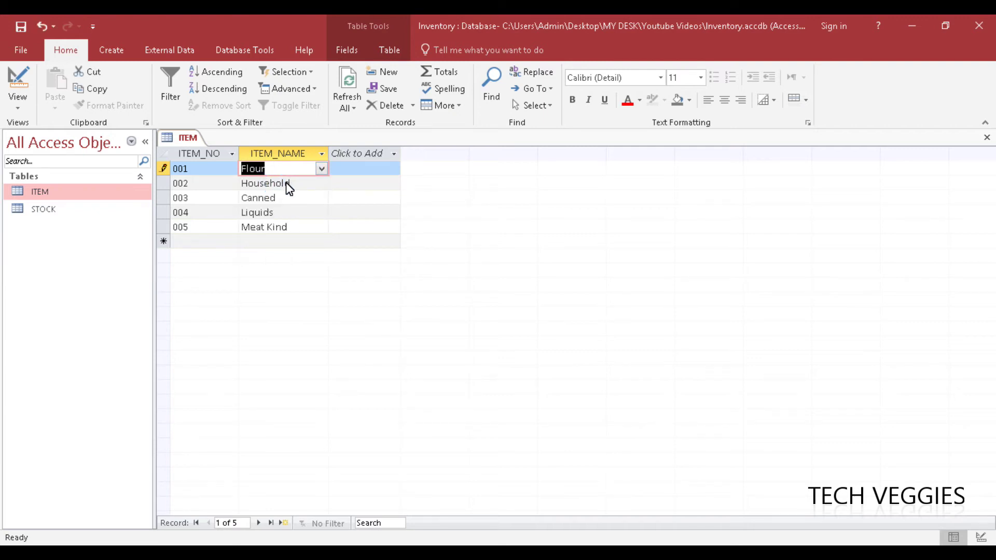
{"action": "left_click", "coordinate": [318, 191]}
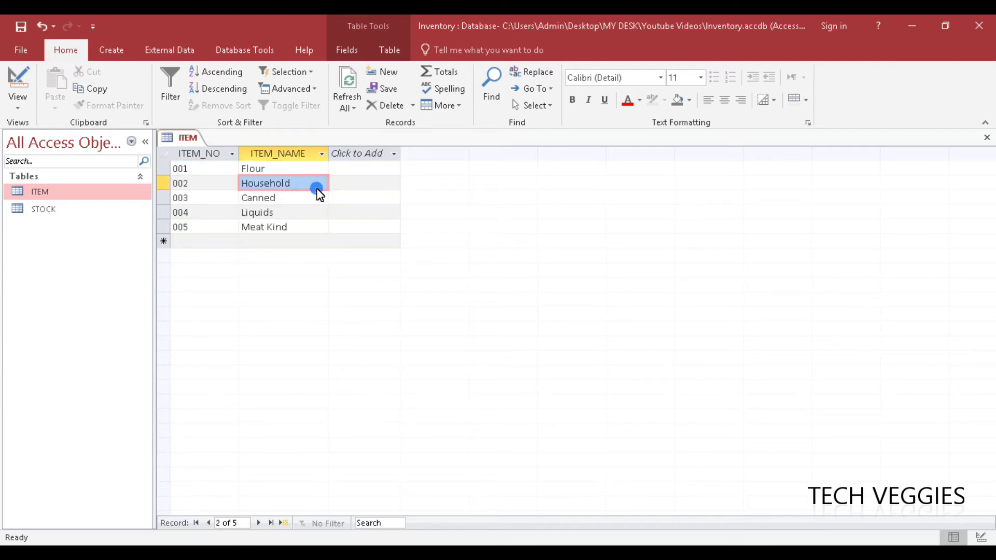
{"action": "left_click", "coordinate": [321, 184]}
{"action": "left_click", "coordinate": [285, 223]}
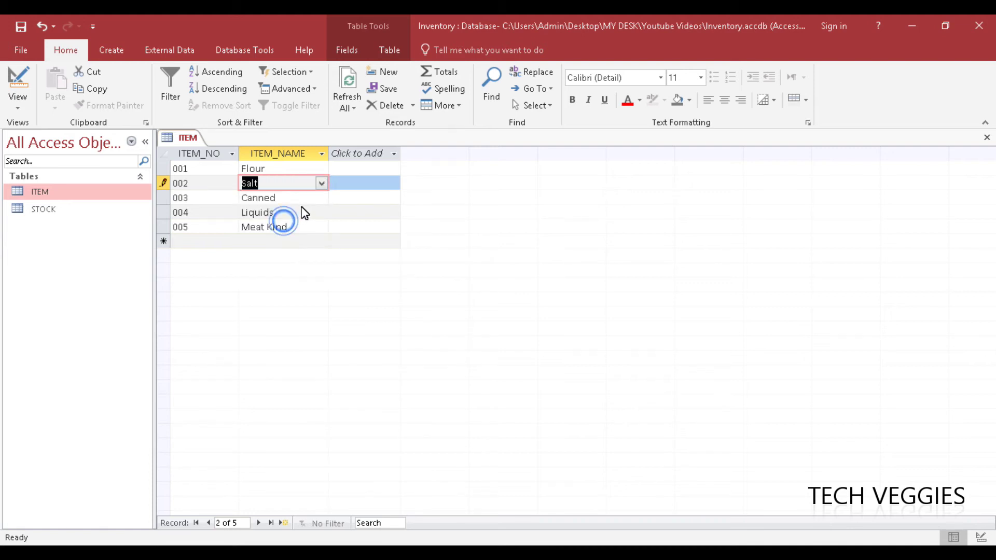
{"action": "left_click", "coordinate": [306, 201]}
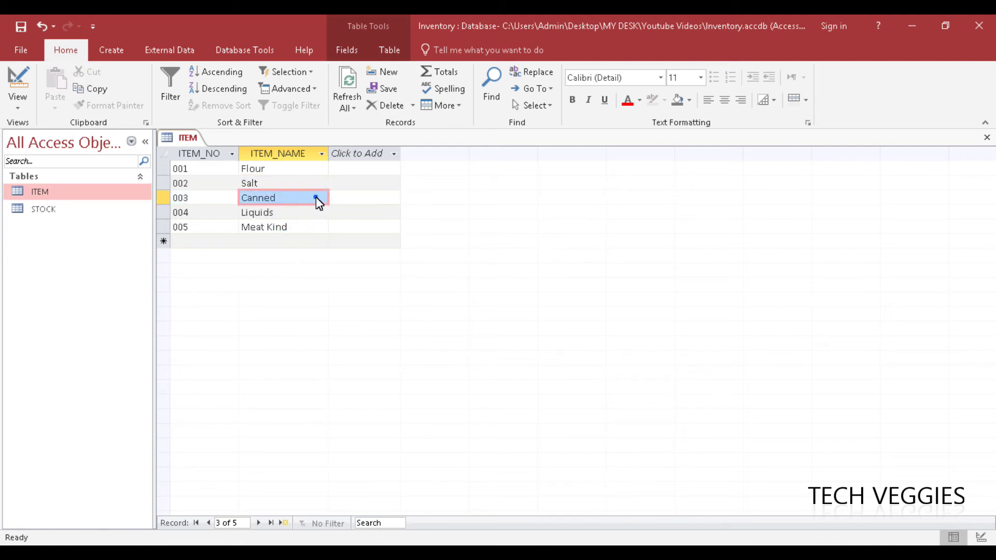
{"action": "left_click", "coordinate": [321, 198]}
{"action": "left_click", "coordinate": [300, 255]}
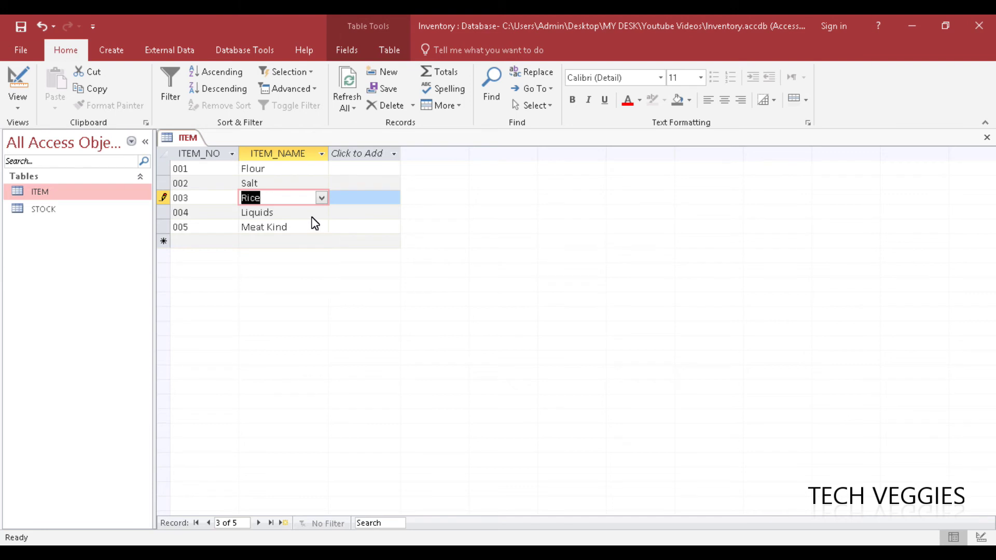